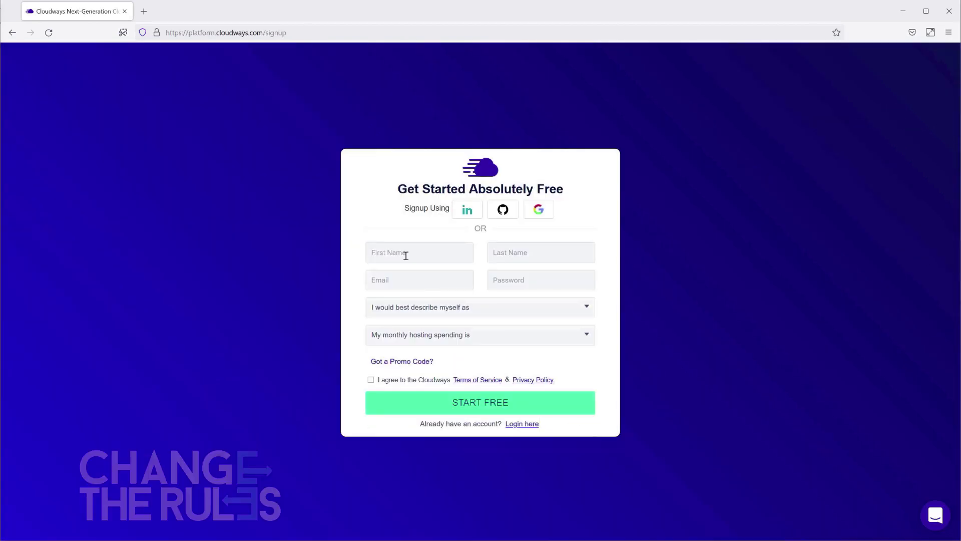
Begin entering the first name on the Cloudways free signup form
click(405, 256)
text(Change)
Fill in the last name and email, and generate a secure password
key(Tab)
text(The Rules)
key(Tab)
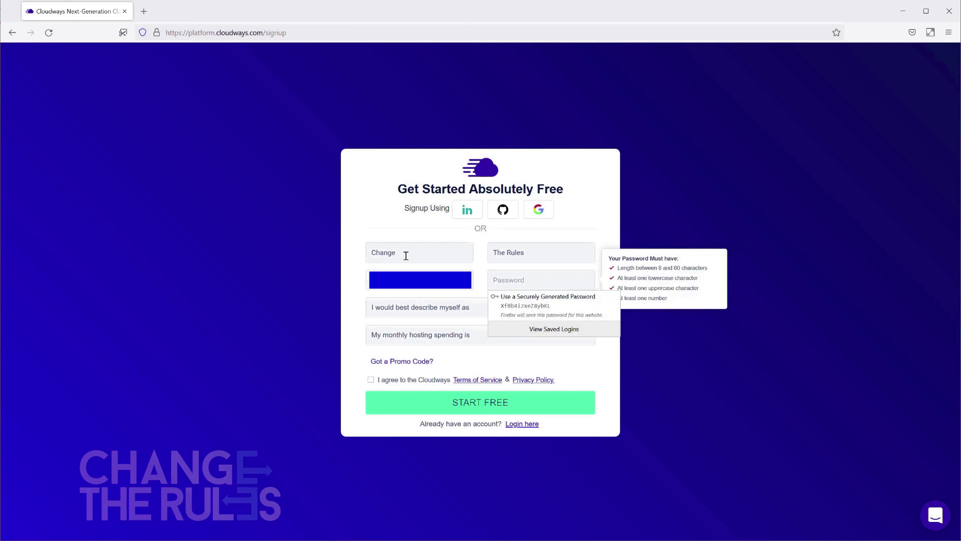
click(515, 312)
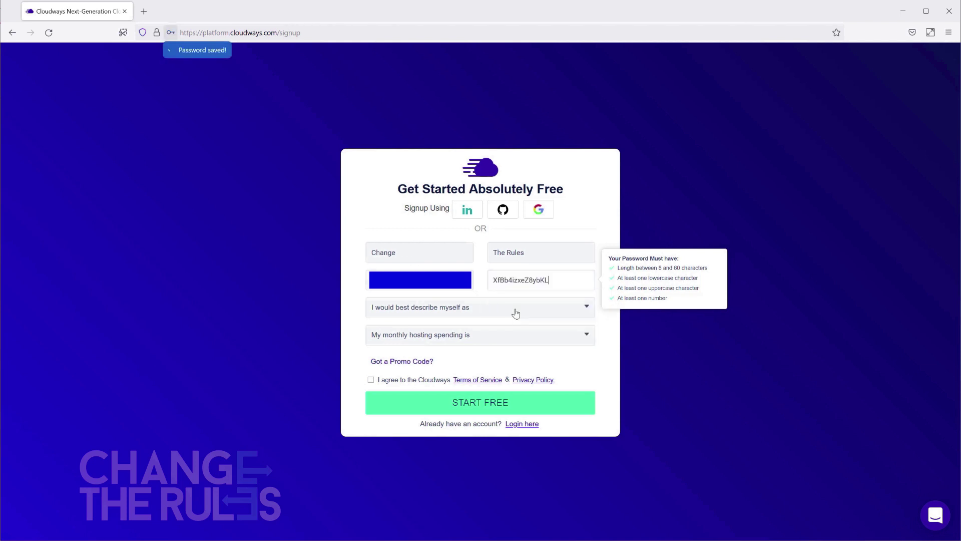
Choose Freelance Developer/Designer and $0 - $50 spending, accept the terms, and submit signup
click(471, 315)
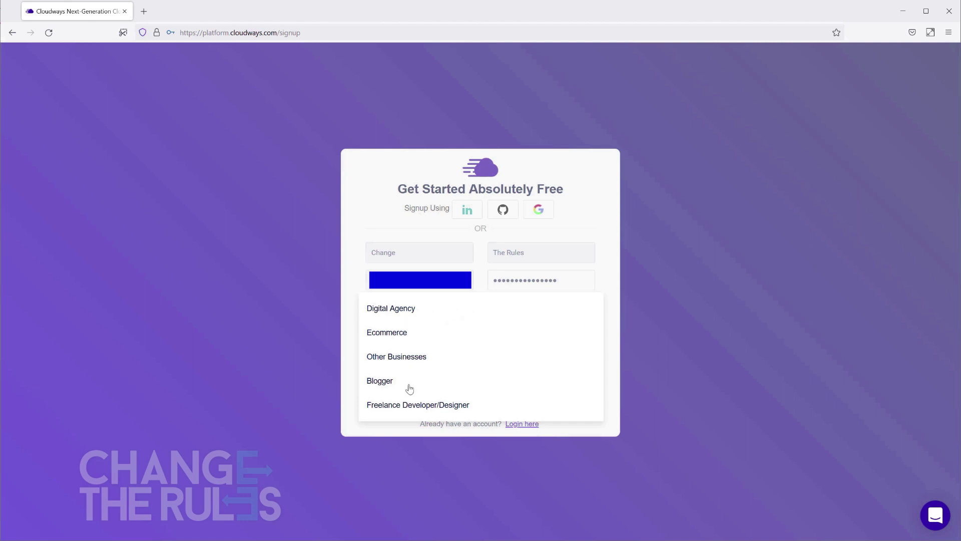
click(407, 406)
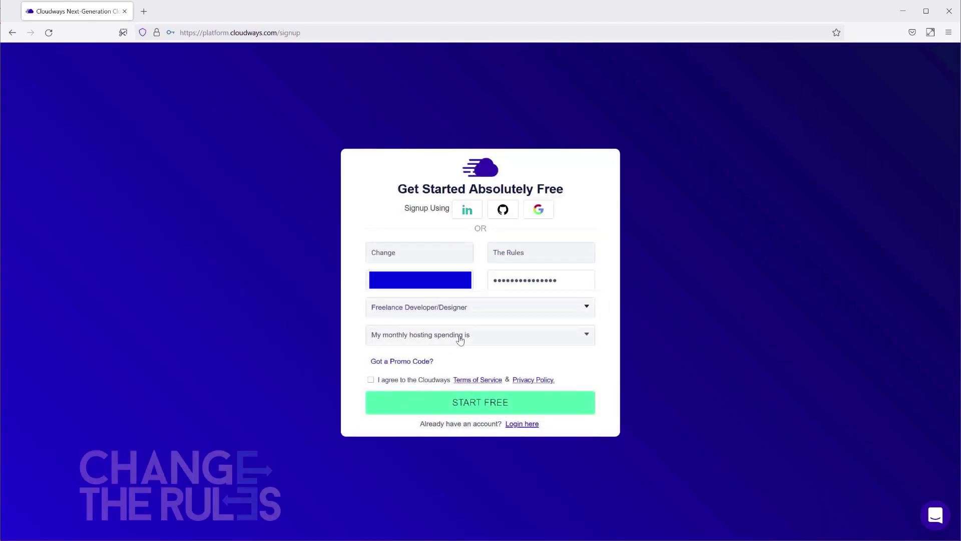
click(456, 335)
click(457, 338)
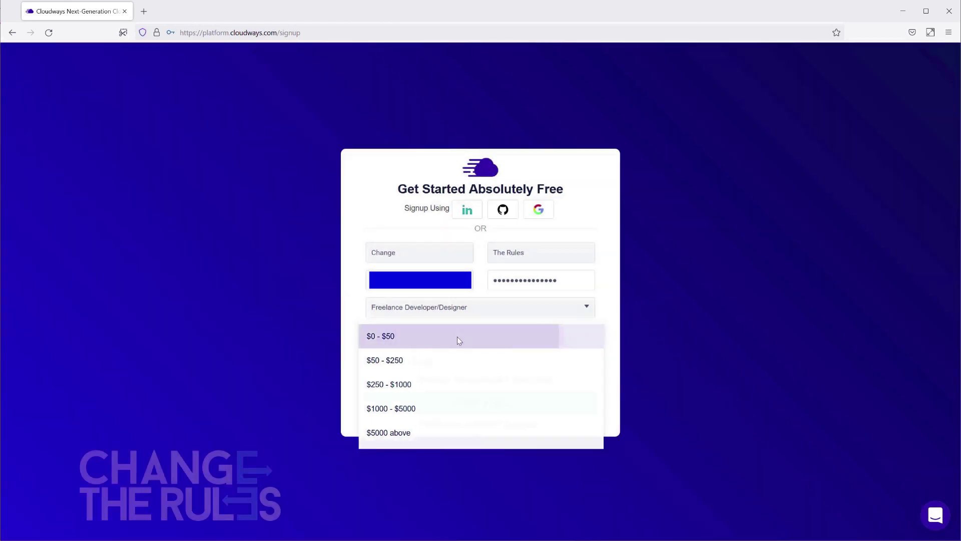
click(392, 382)
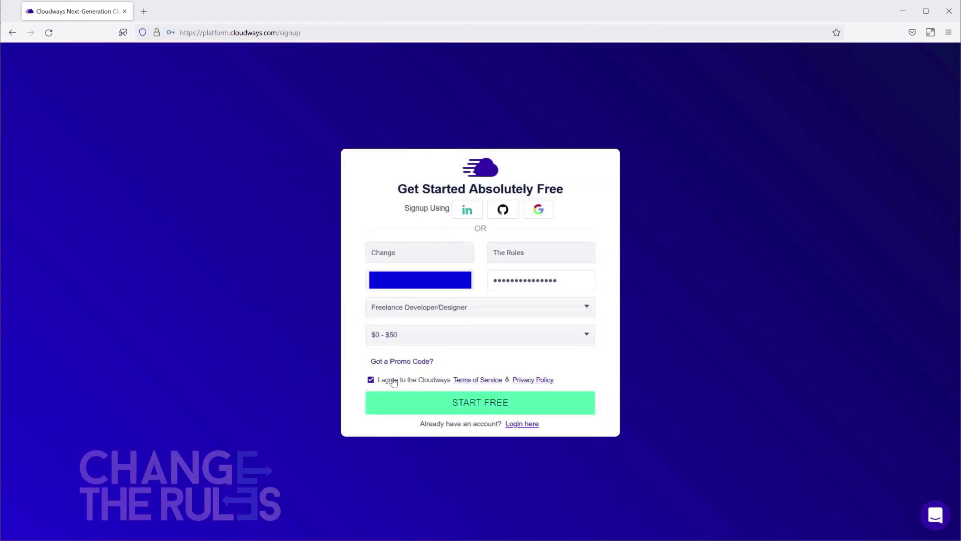
click(491, 404)
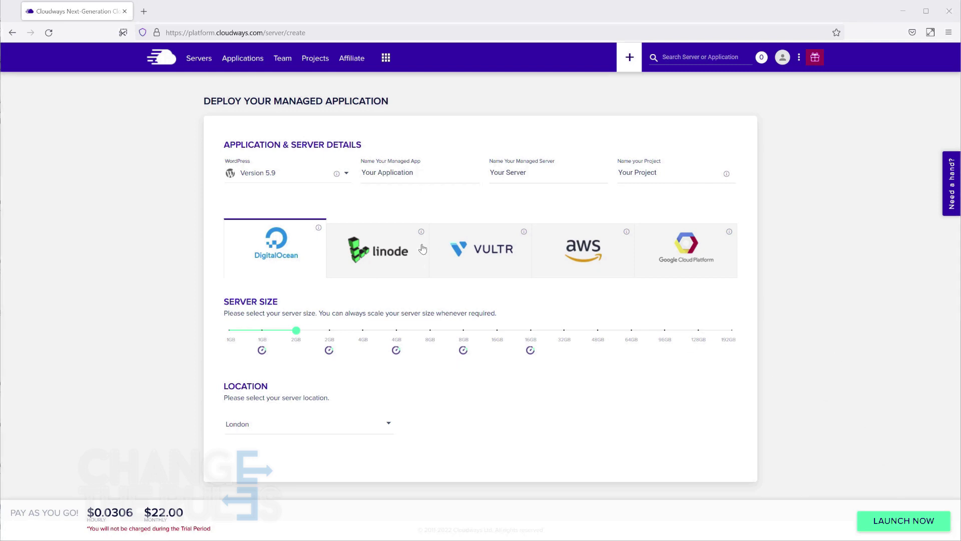
Review the application versions and rename the app and server to CTR Application and CTR Server
click(324, 175)
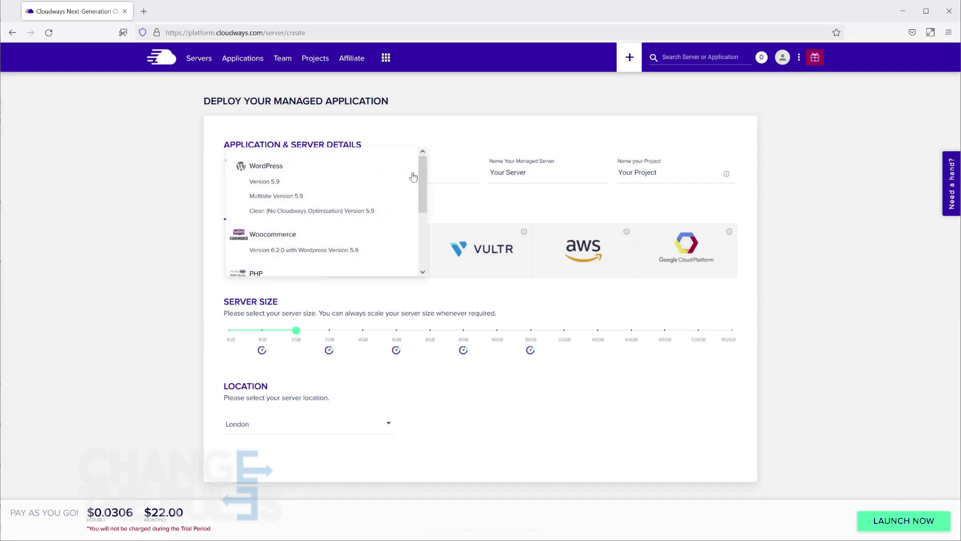
scroll(424, 200, down, 2)
scroll(430, 203, down, 2)
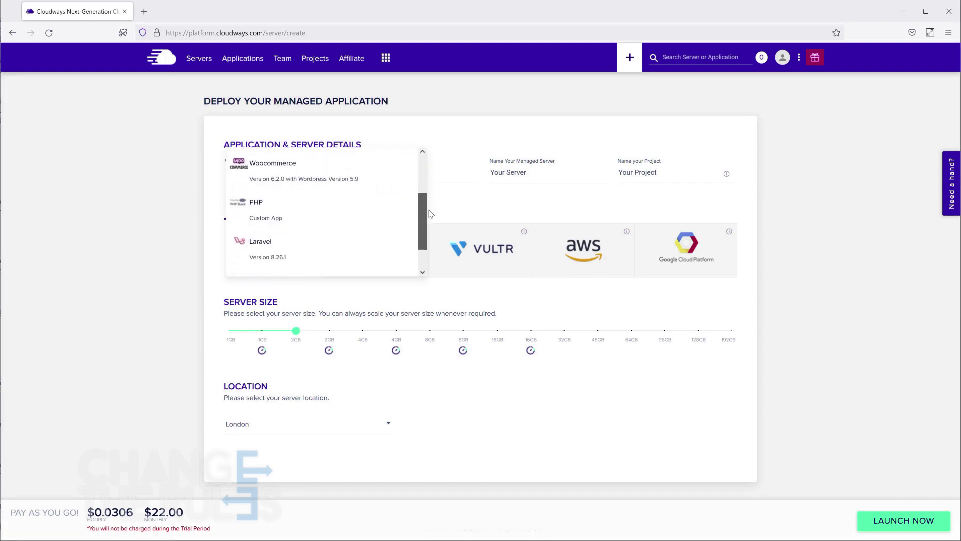
scroll(431, 224, up, 4)
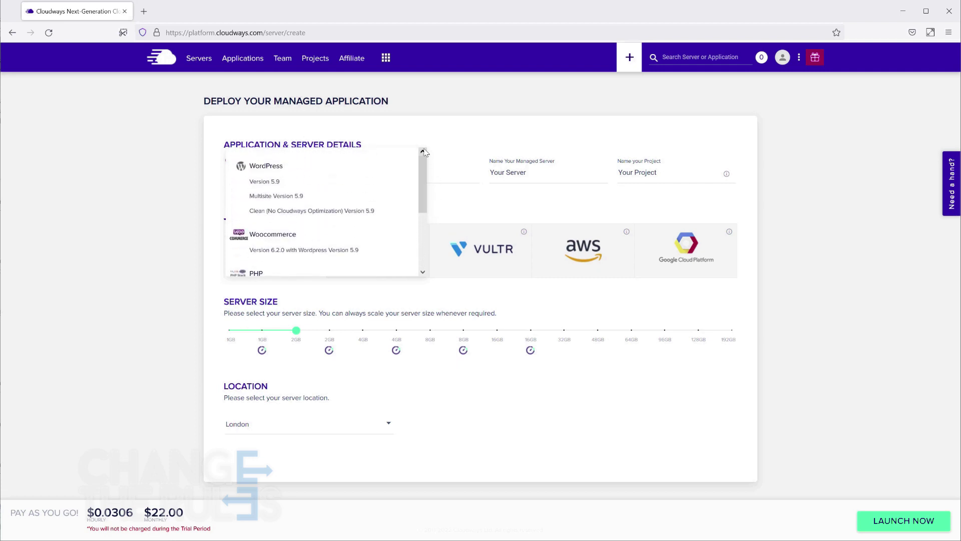
click(442, 159)
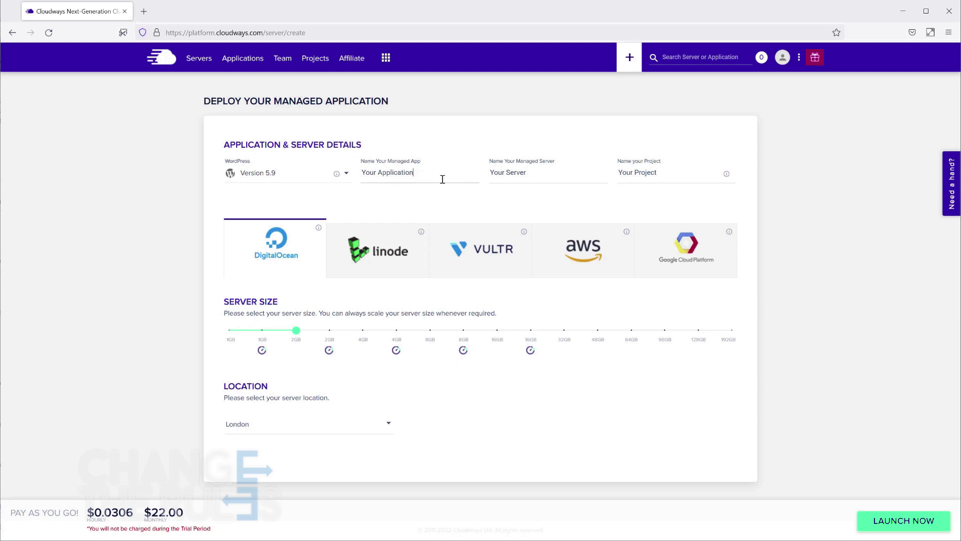
drag(443, 179, 338, 161)
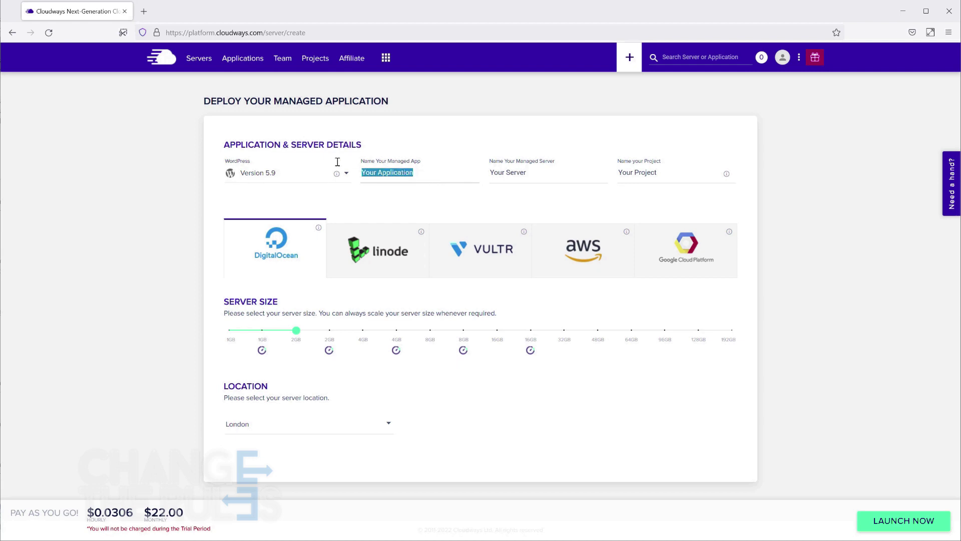
text(CTR A)
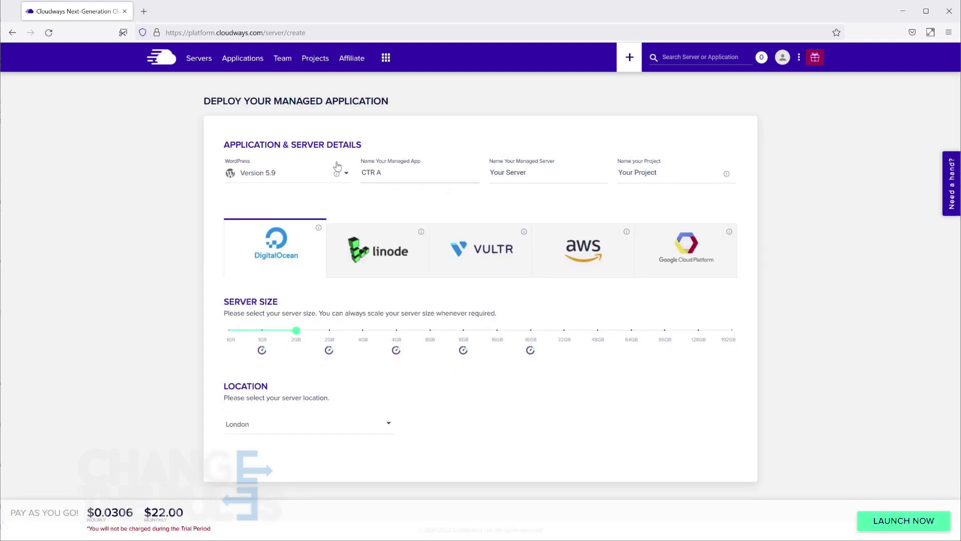
text(pplication)
click(505, 173)
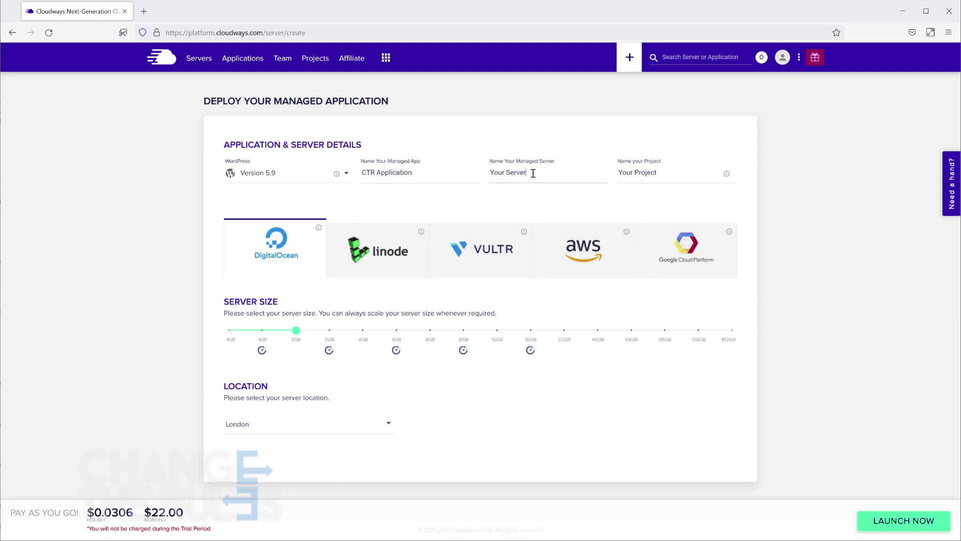
drag(531, 172, 444, 174)
text(CTR )
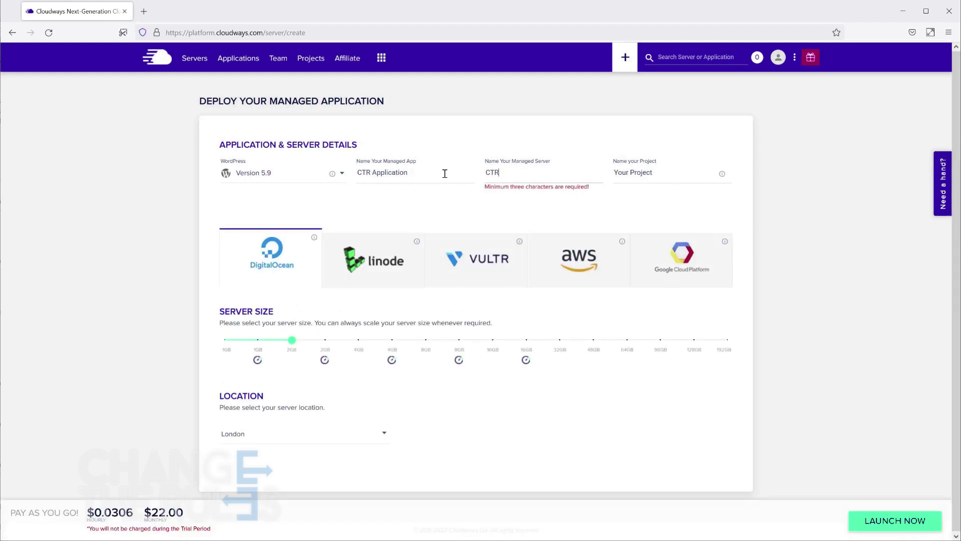
text(Server)
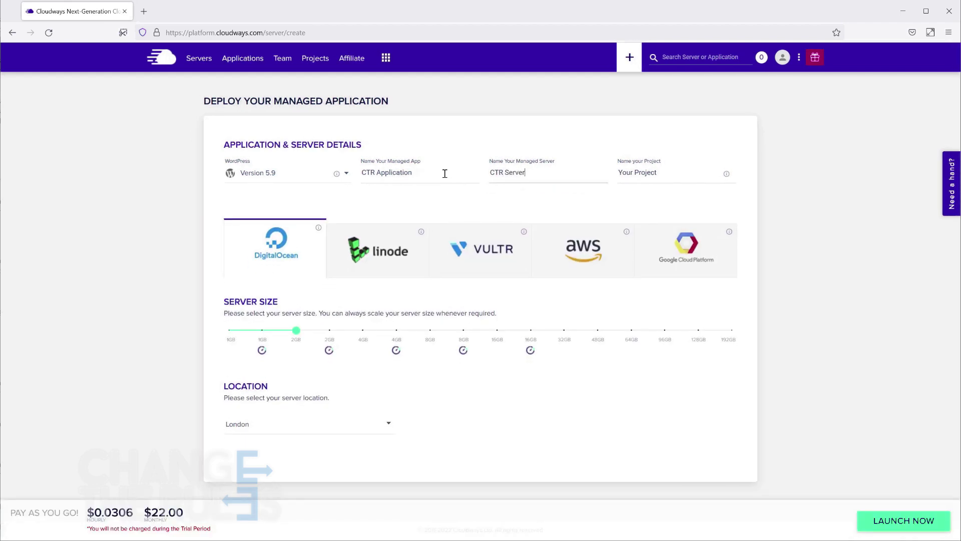
Correct the project name to CTR Project and launch the 2GB London DigitalOcean server
drag(663, 172, 591, 174)
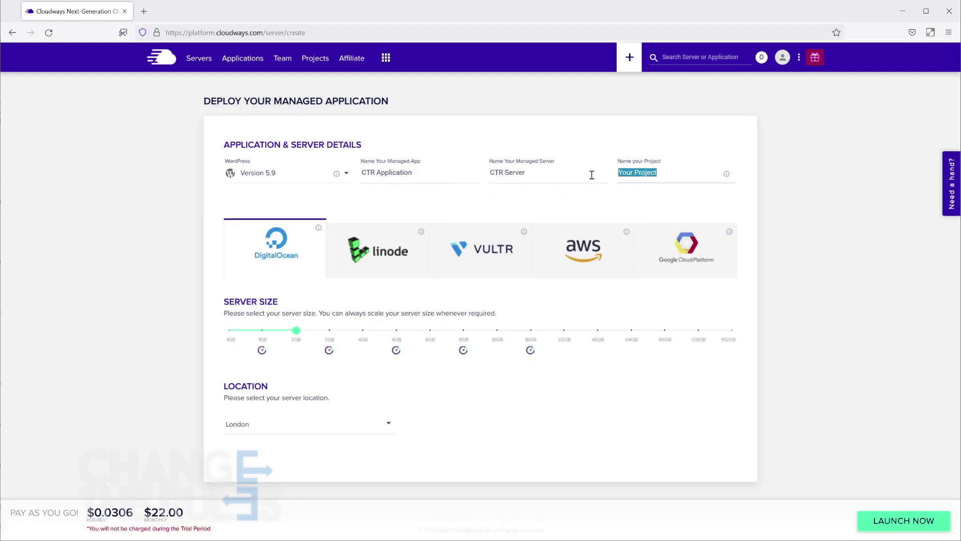
text(Ctr)
key(BackSpace)
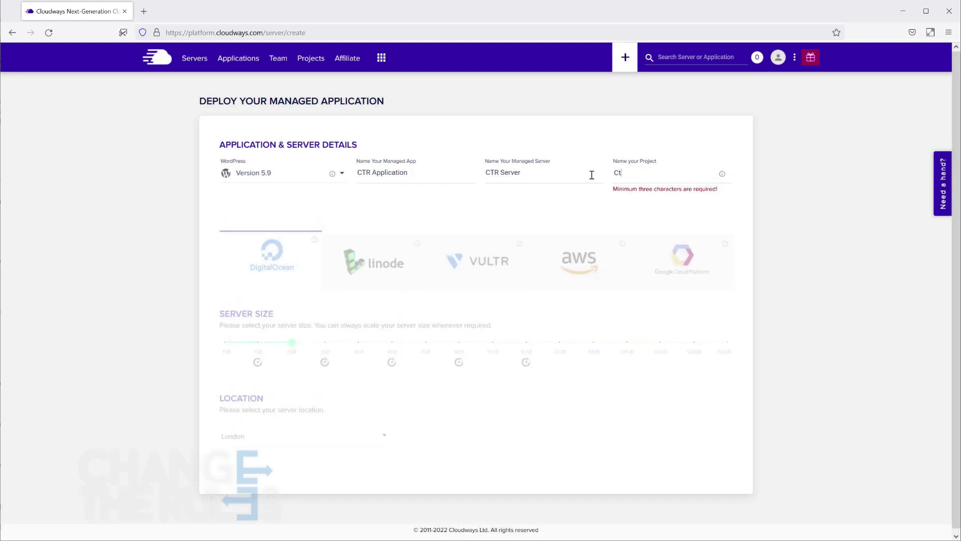
text(TR)
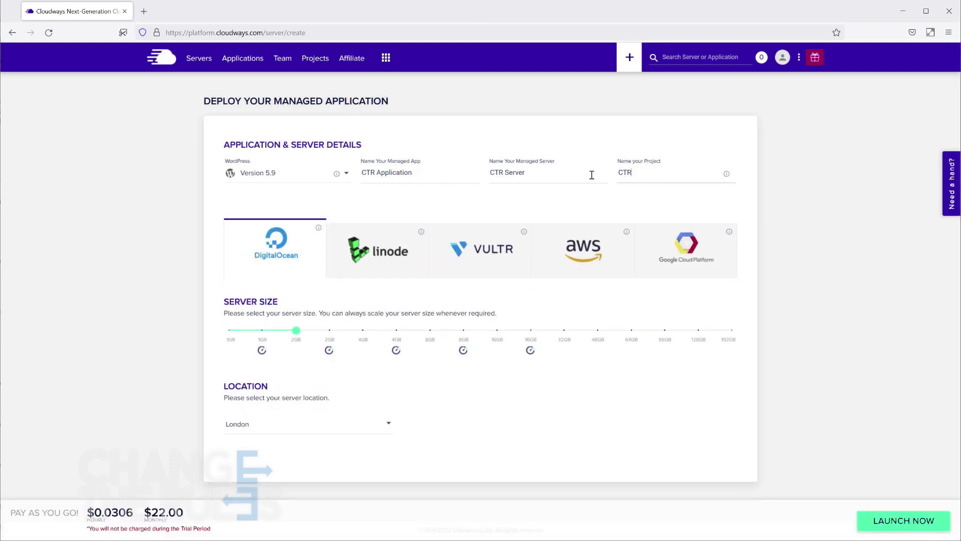
text( Proj)
text(ect)
click(891, 524)
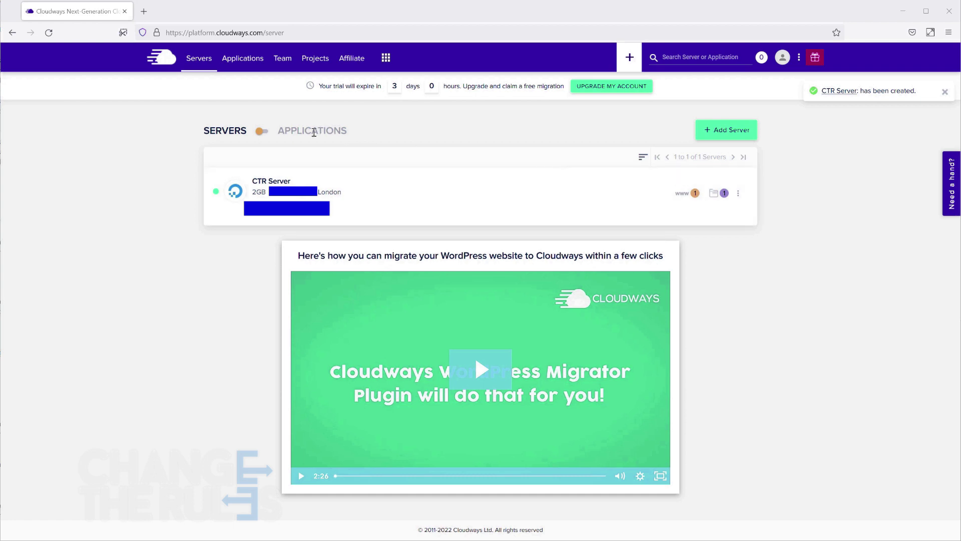
Open CTR Application's access details from the Applications list and dismiss the guided tour
click(264, 131)
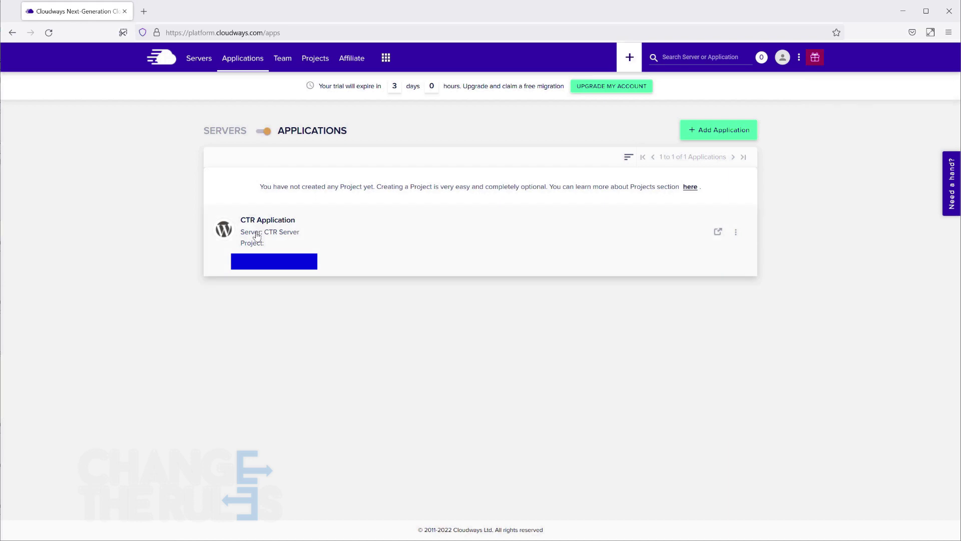
click(258, 225)
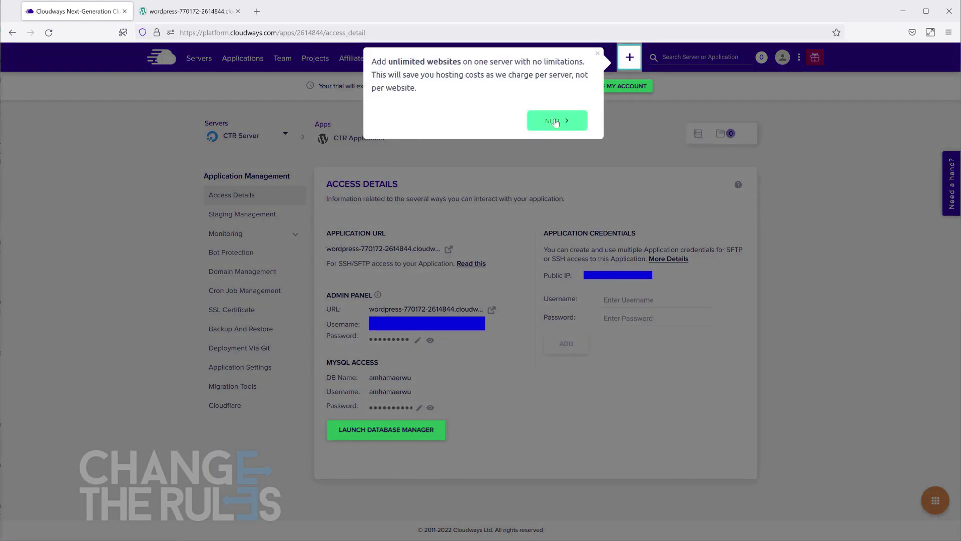
click(555, 120)
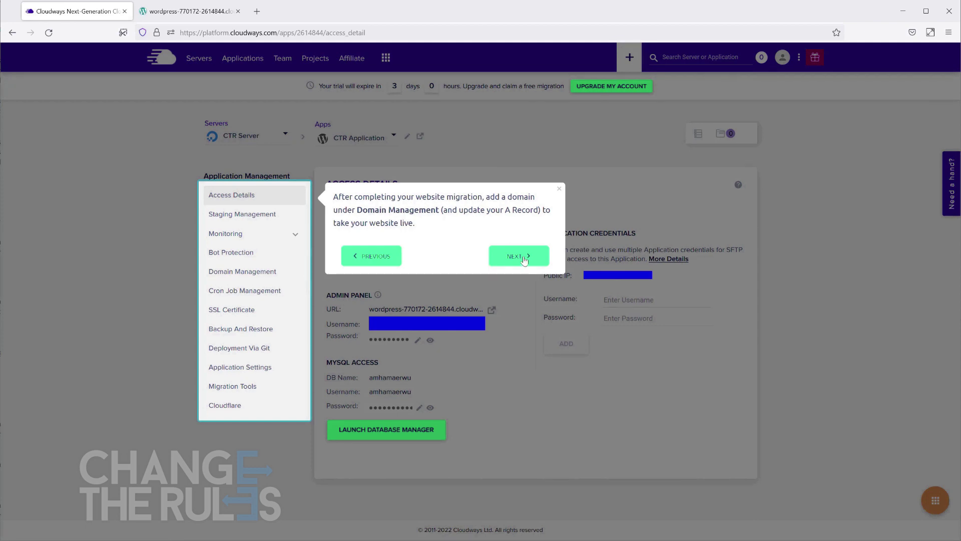
click(524, 259)
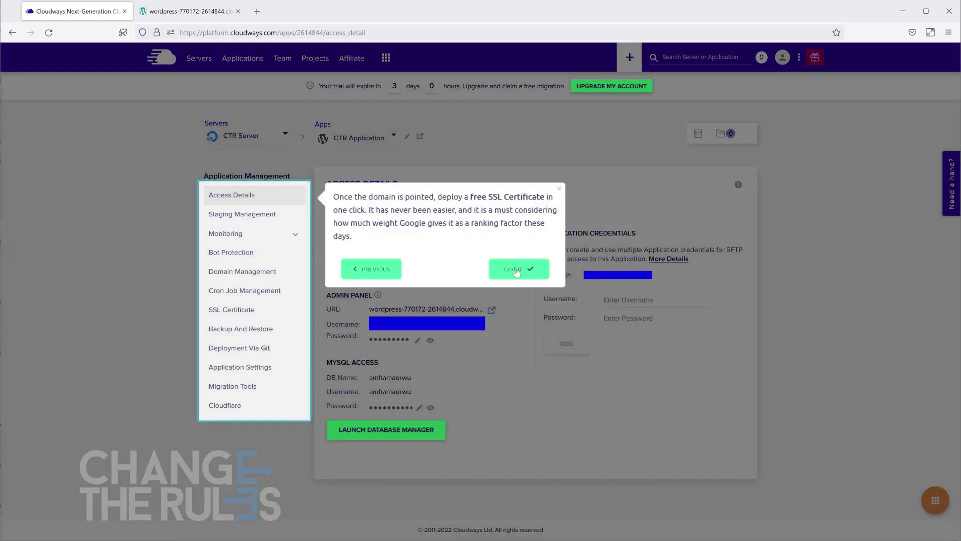
click(516, 271)
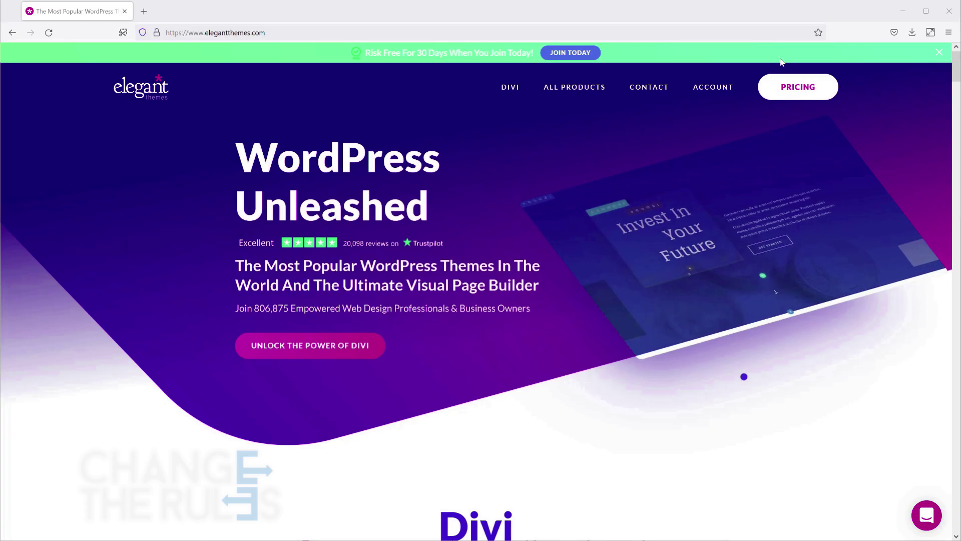
Go to Elegant Themes pricing and sign up for the Yearly Access plan
click(793, 87)
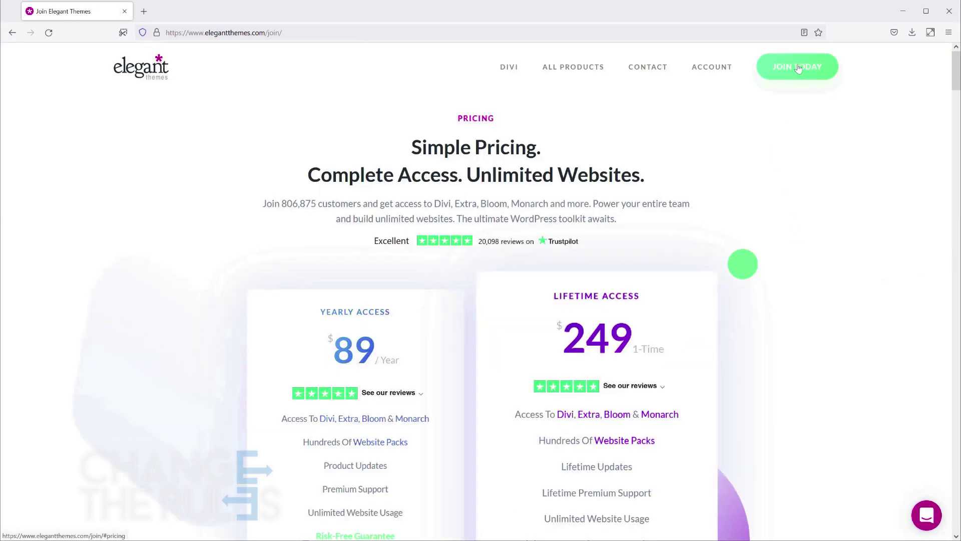
click(800, 66)
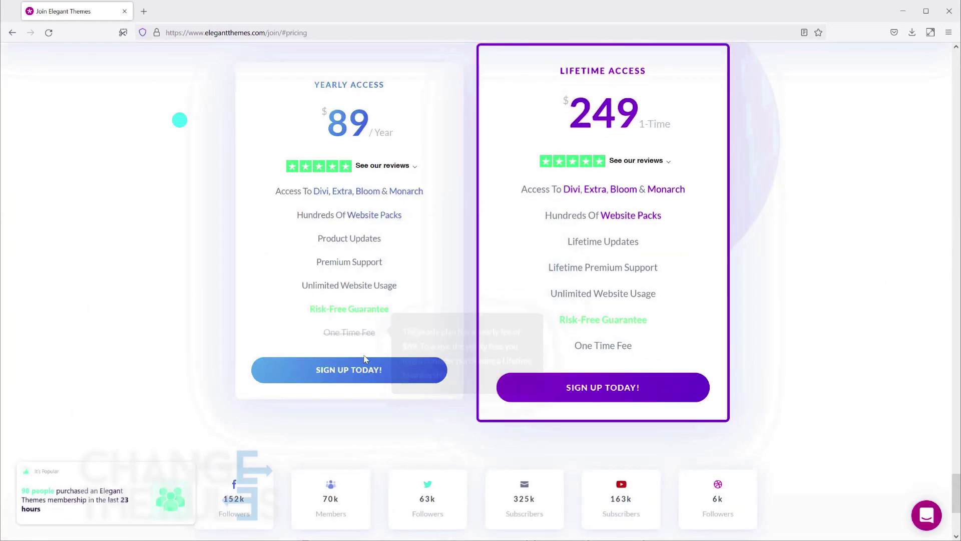
click(357, 373)
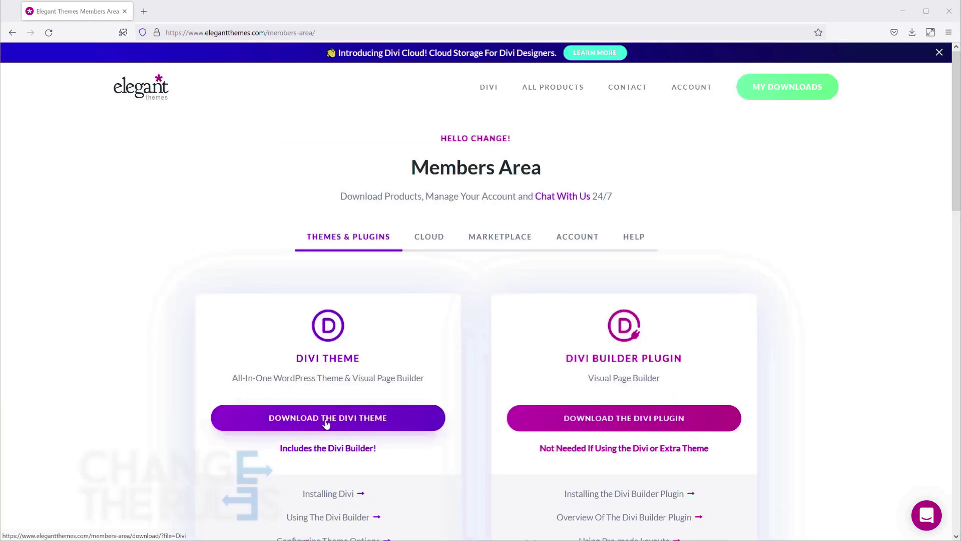
Download the Divi theme as Divi.zip into Downloads\Divi and close the downloads panel
click(326, 422)
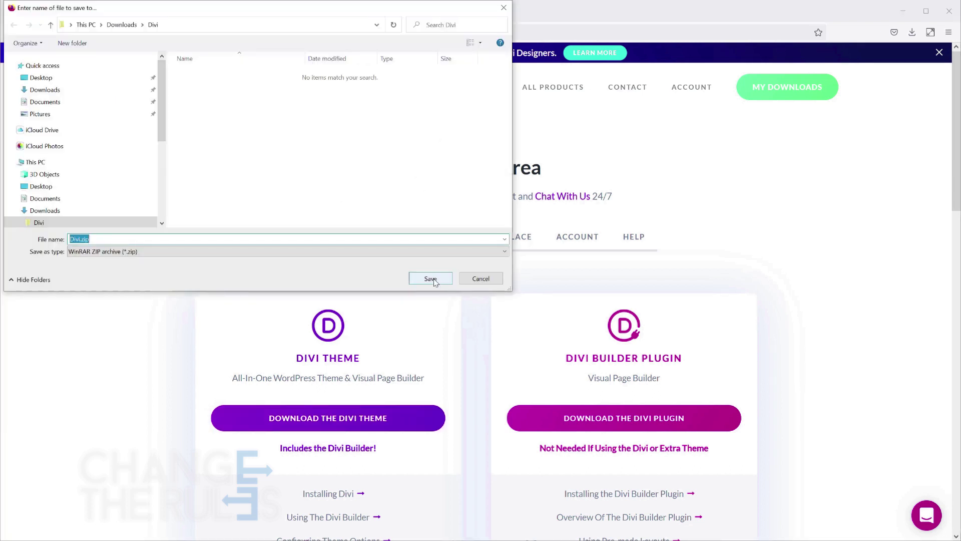
click(431, 279)
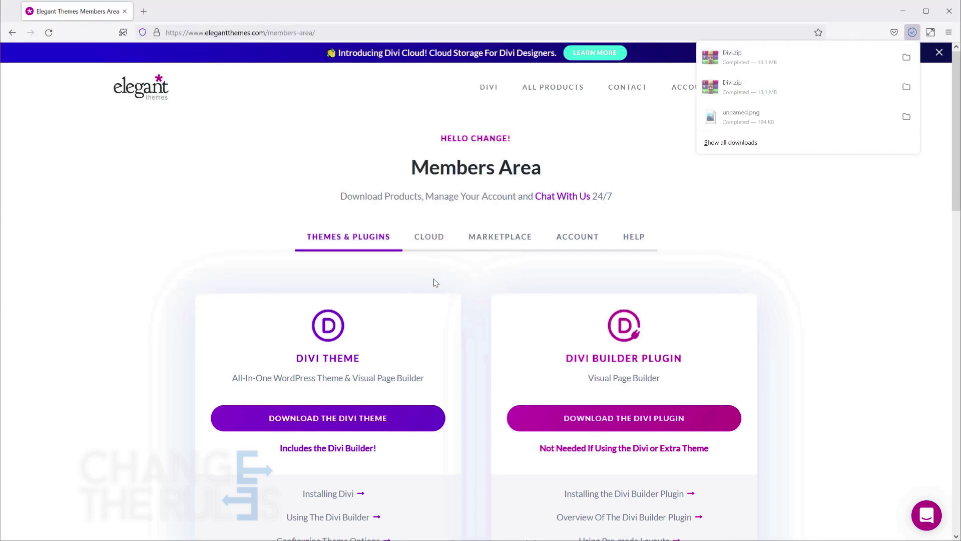
click(829, 260)
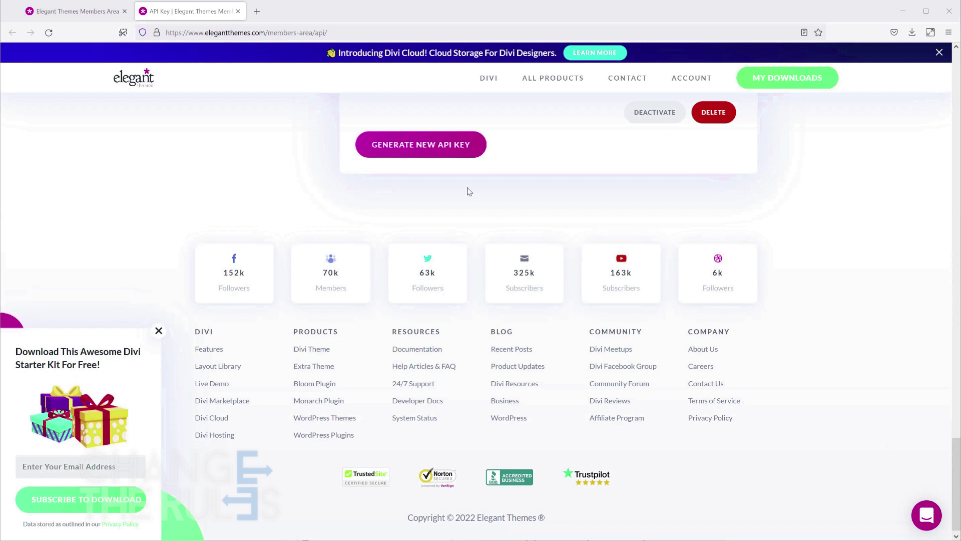
Generate a new Elegant Themes API key labelled 'Wordpress Demo'
click(449, 159)
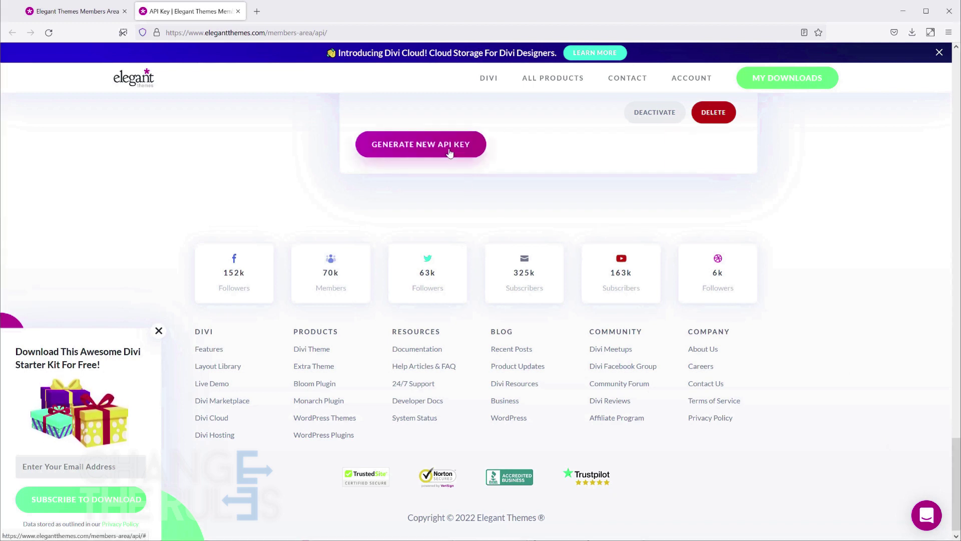
click(458, 150)
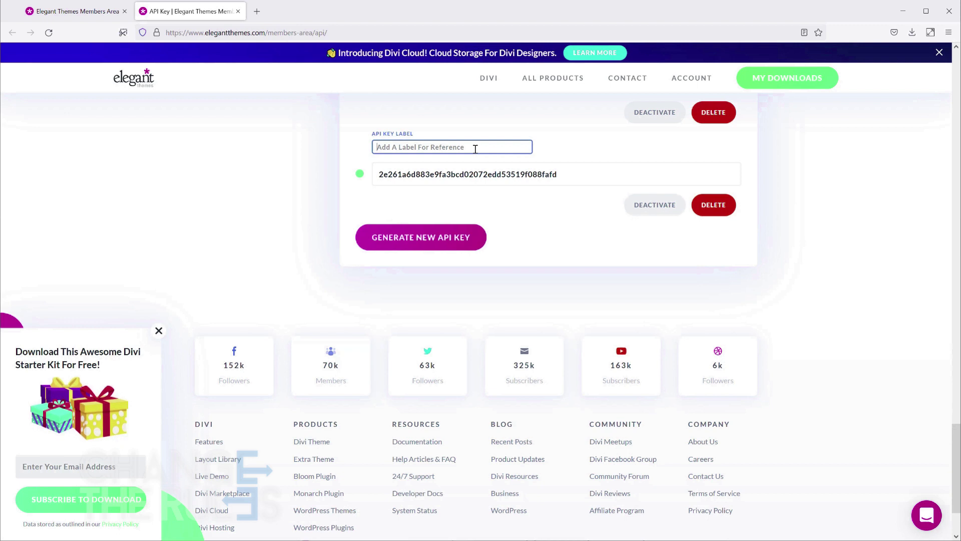
text(W)
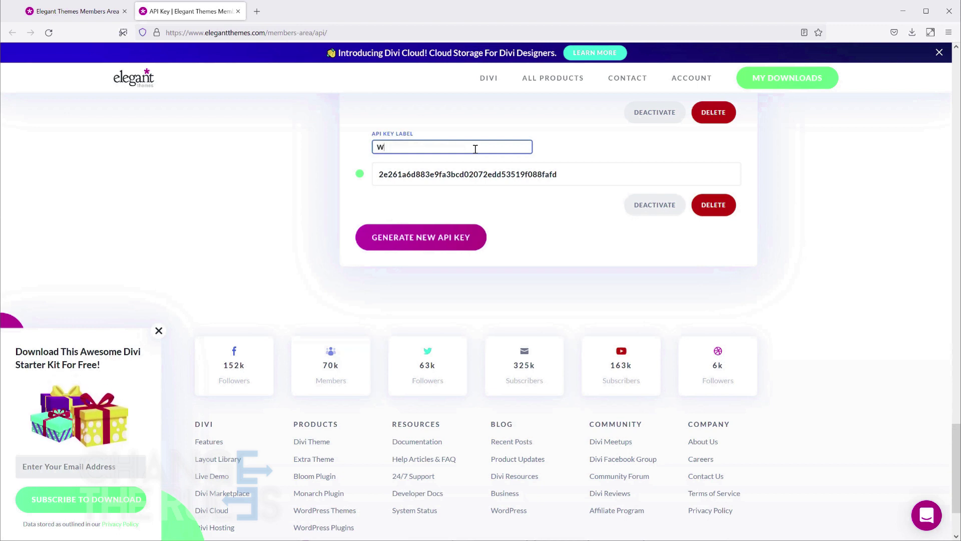
text(ordpre)
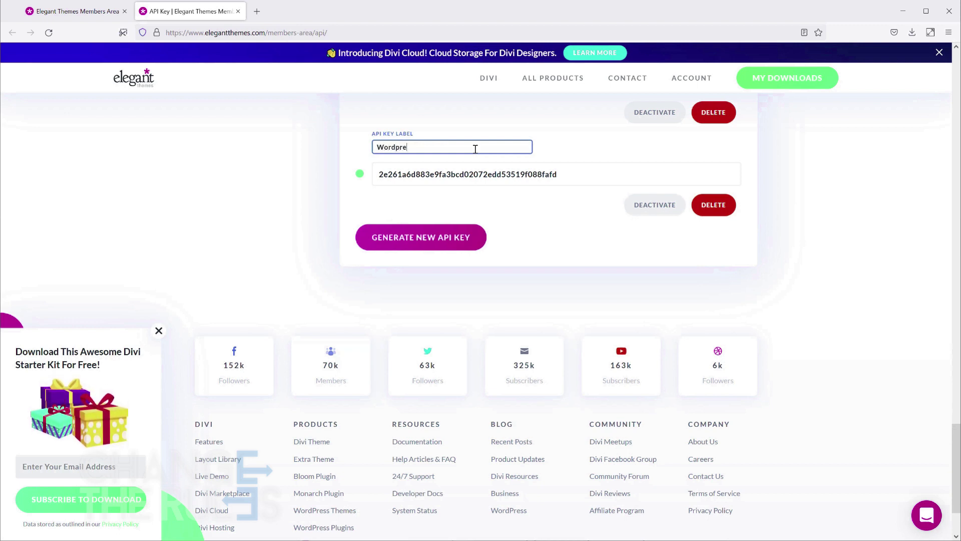
text(ss Demo)
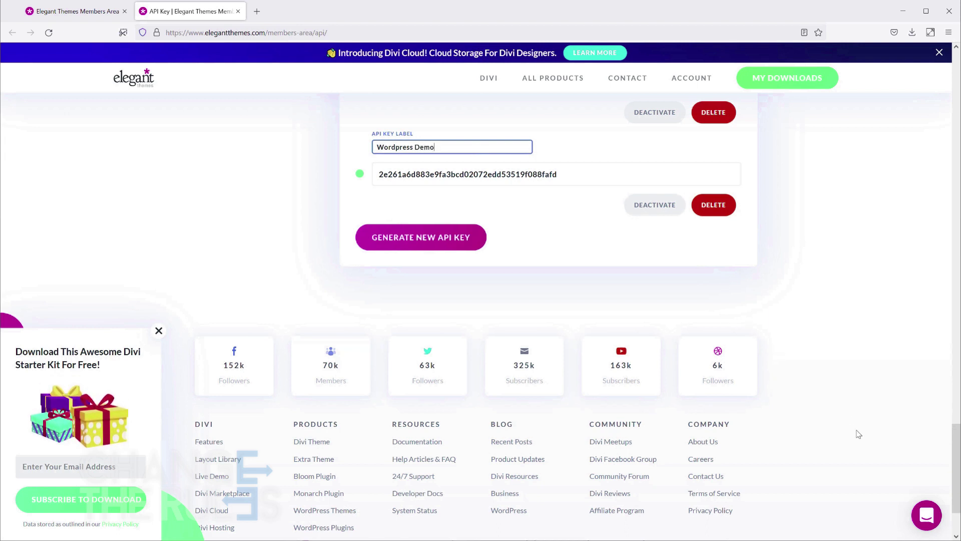
click(858, 434)
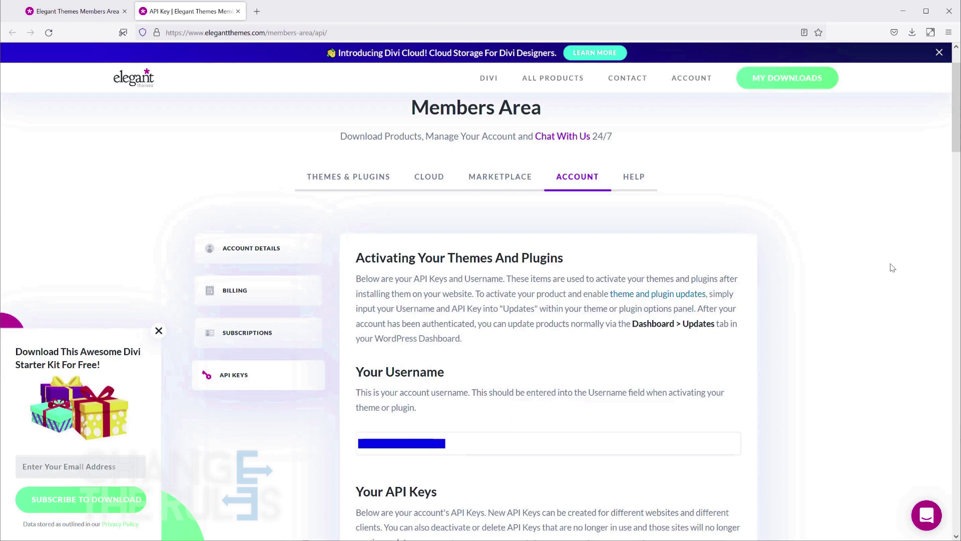
scroll(893, 267, down, 15)
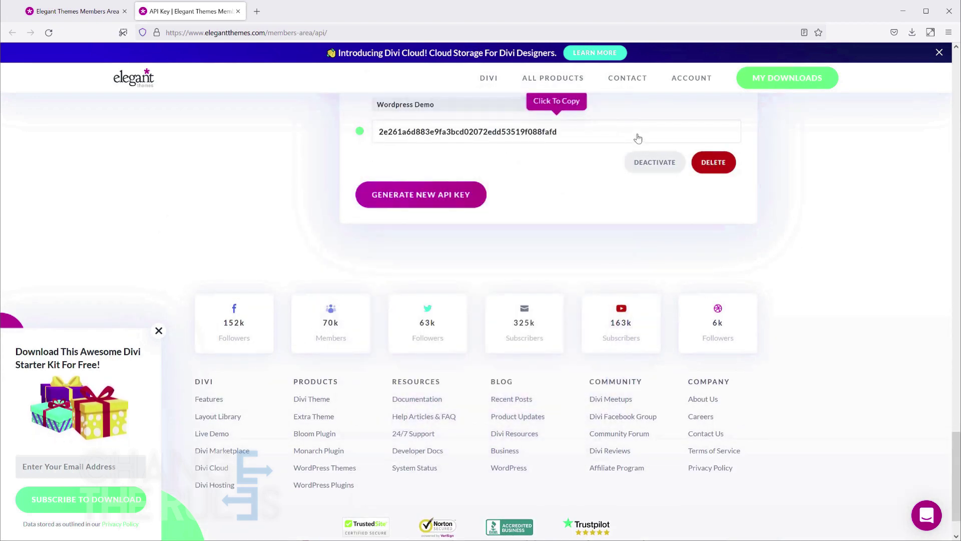
scroll(958, 461, up, 1)
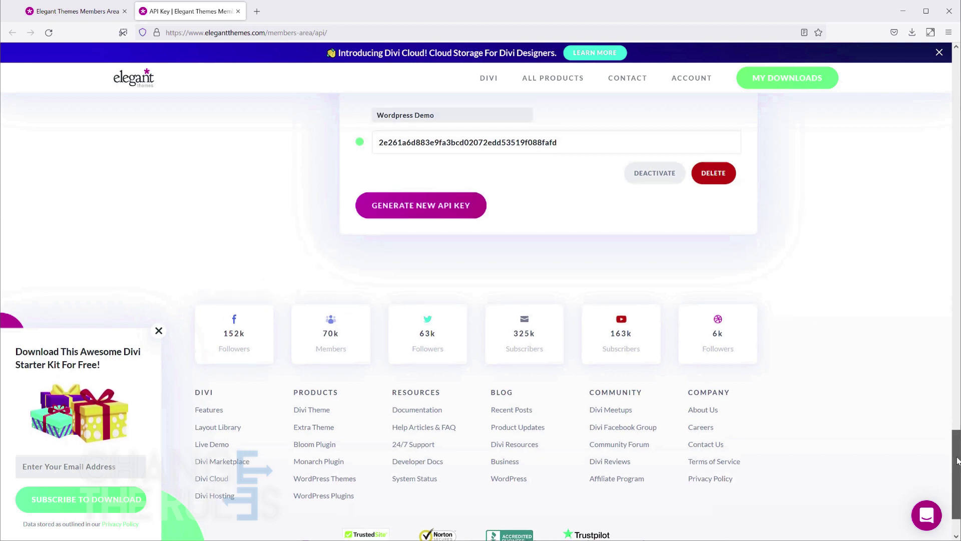
scroll(958, 461, up, 2)
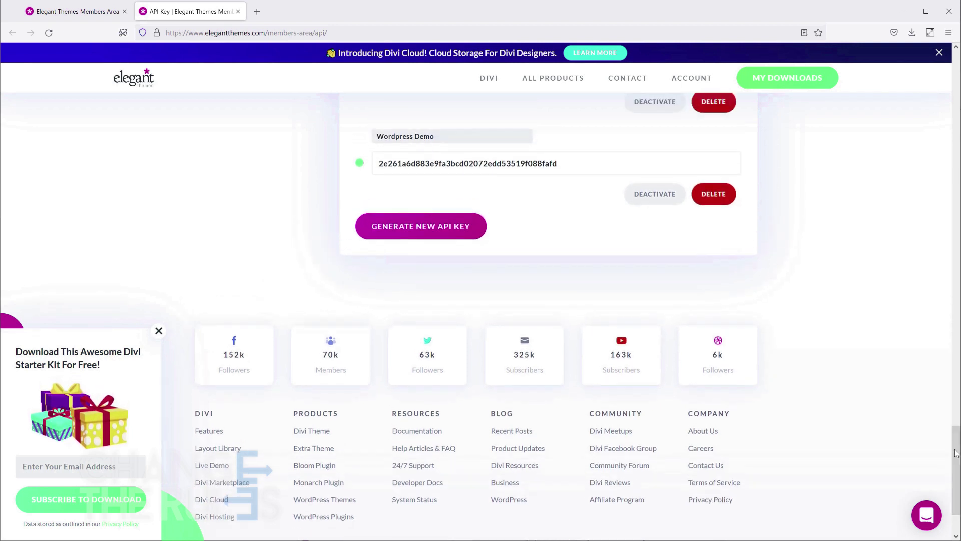
Copy the Wordpress Demo API key and paste it into Notepad
click(538, 167)
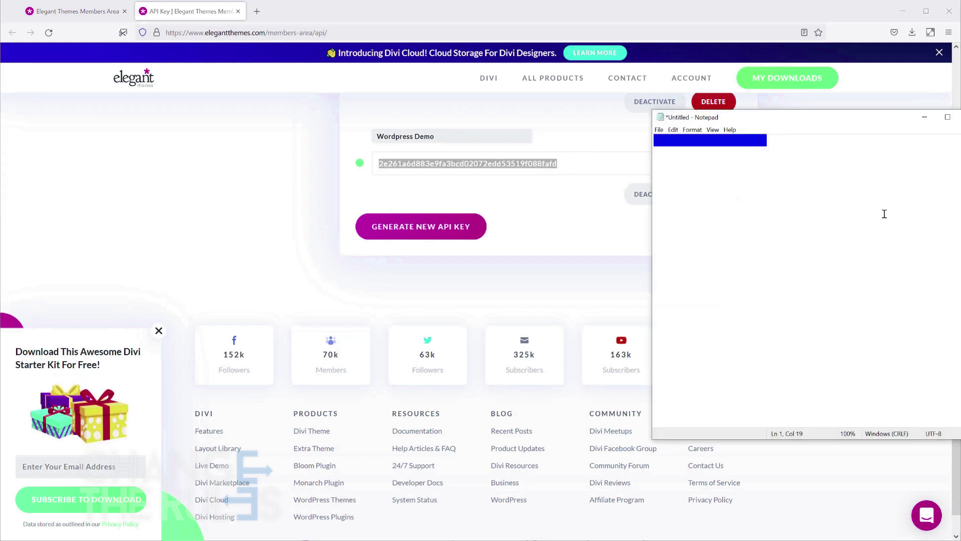
key(ctrl+v)
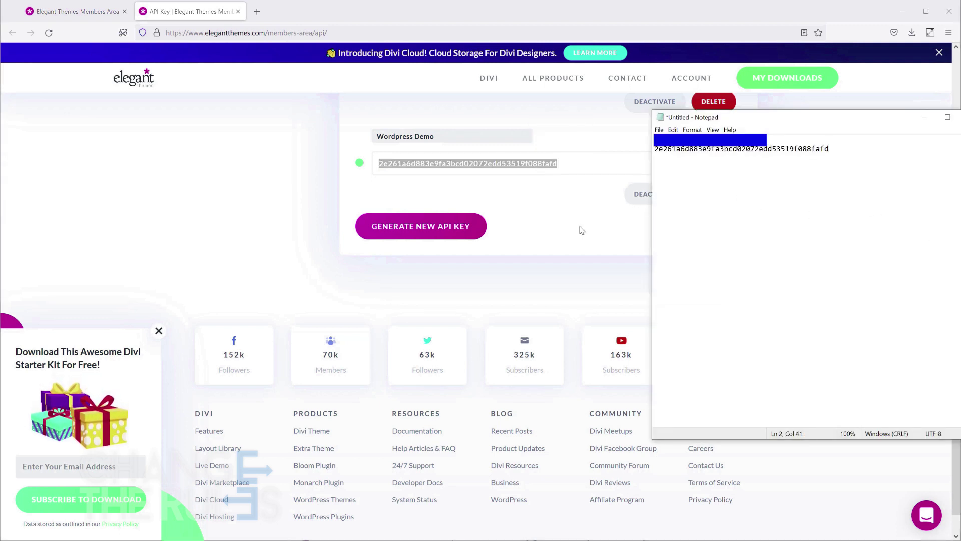
click(579, 230)
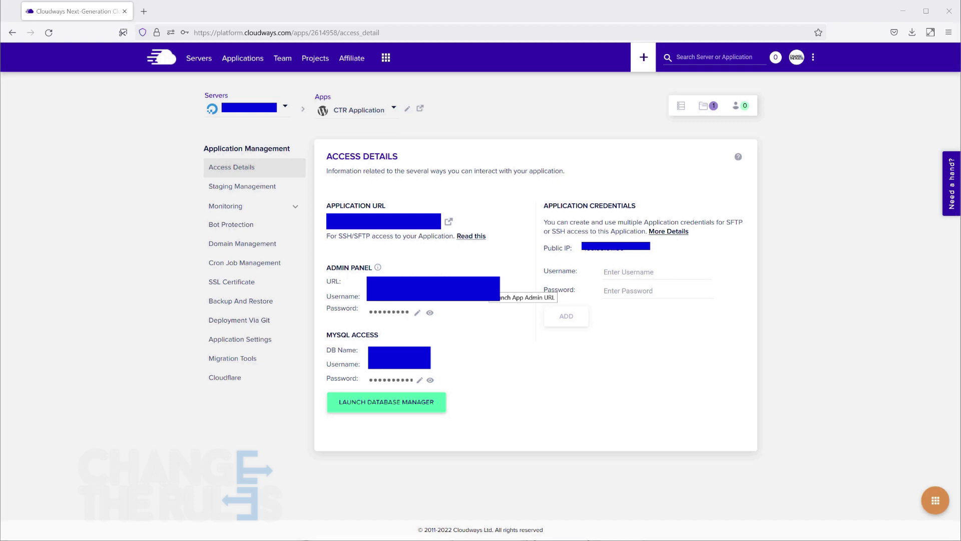
Open CTR Application's Admin Panel URL in a new browser tab
right_click(492, 286)
click(518, 310)
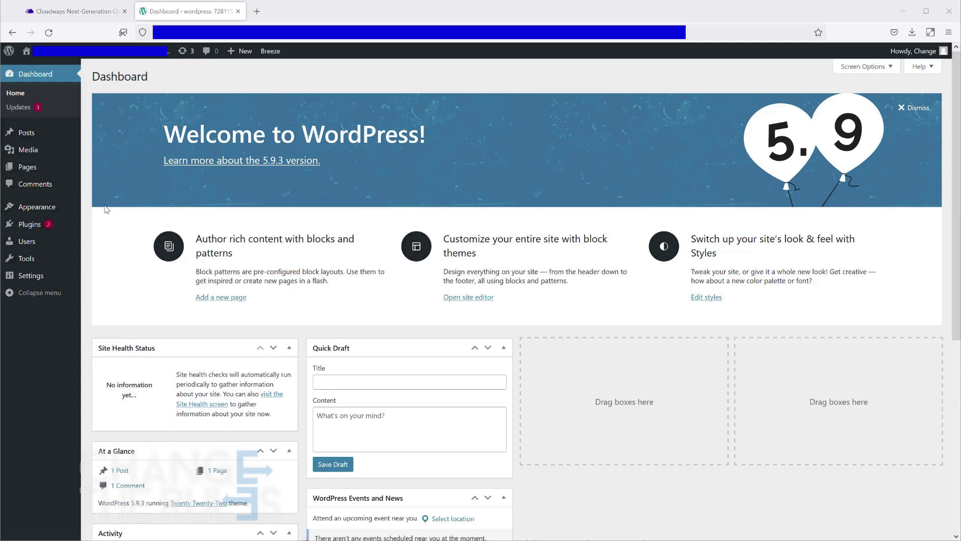
mouse_move(36, 207)
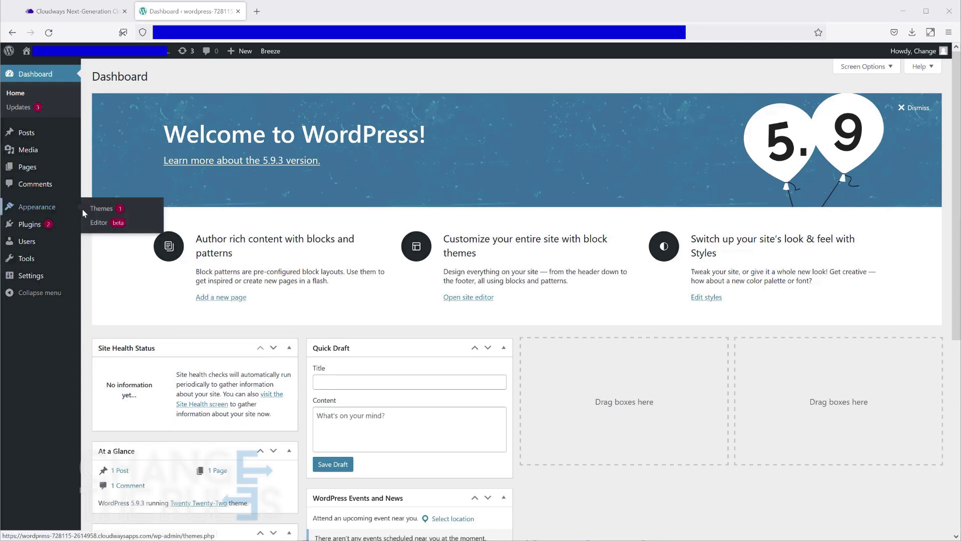
Upload Divi.zip under Appearance > Themes, install it, and activate the Divi theme
click(99, 211)
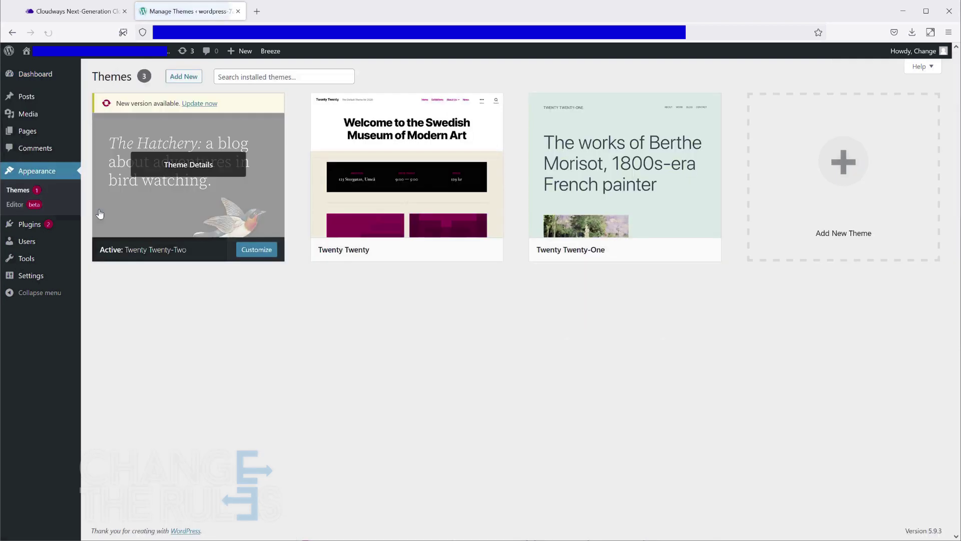
click(181, 77)
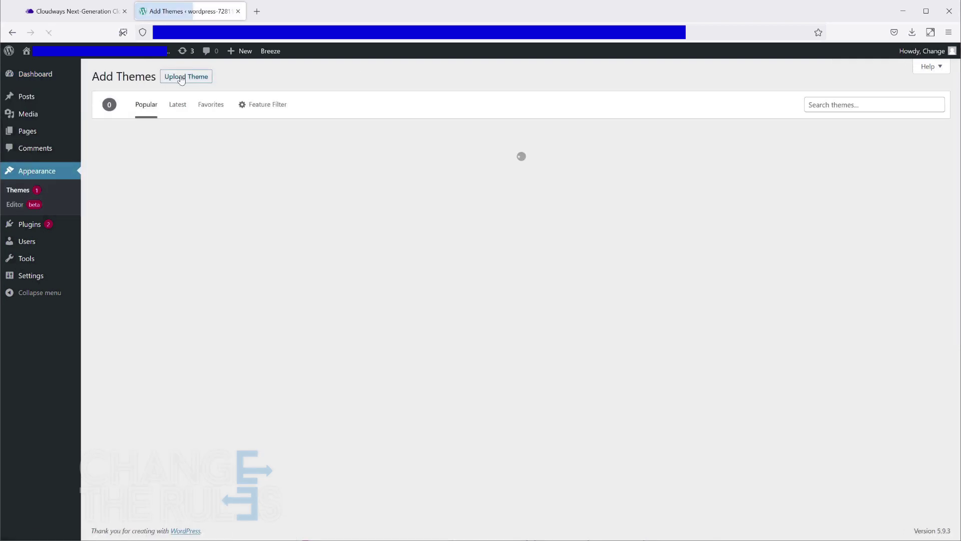
click(184, 78)
click(449, 168)
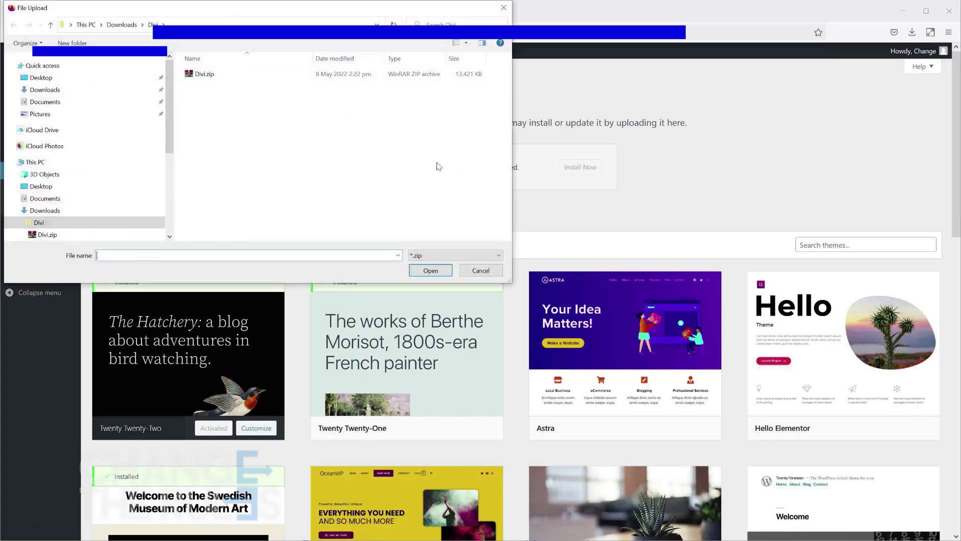
double_click(206, 77)
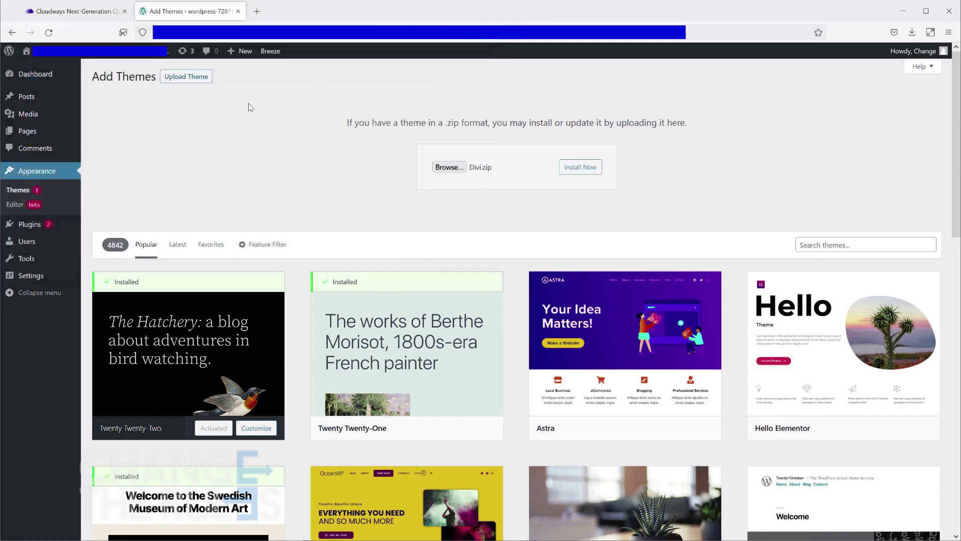
click(579, 171)
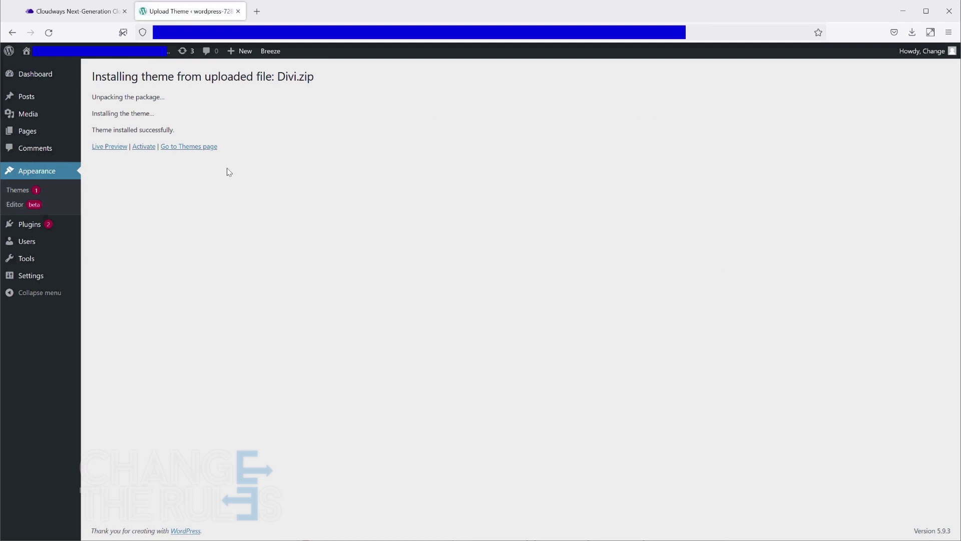
click(144, 147)
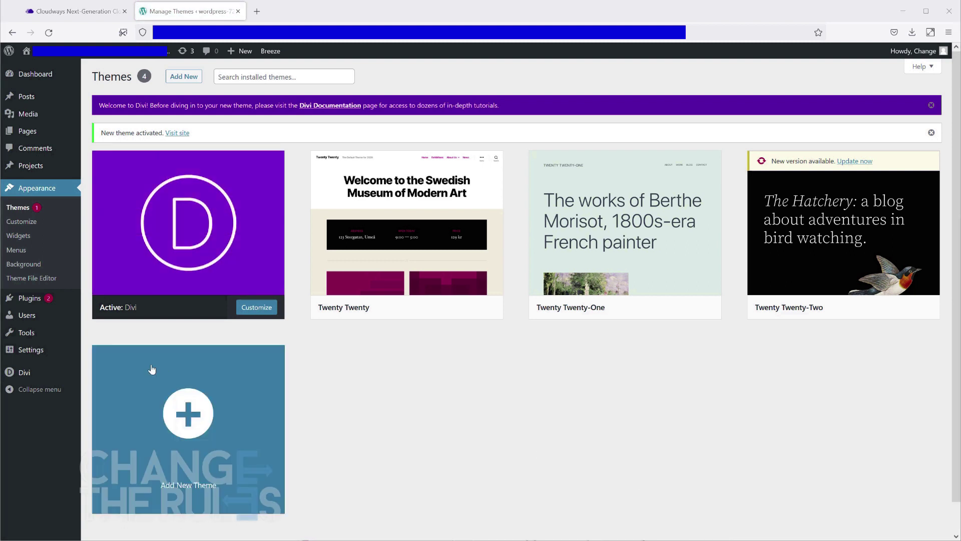
mouse_move(25, 373)
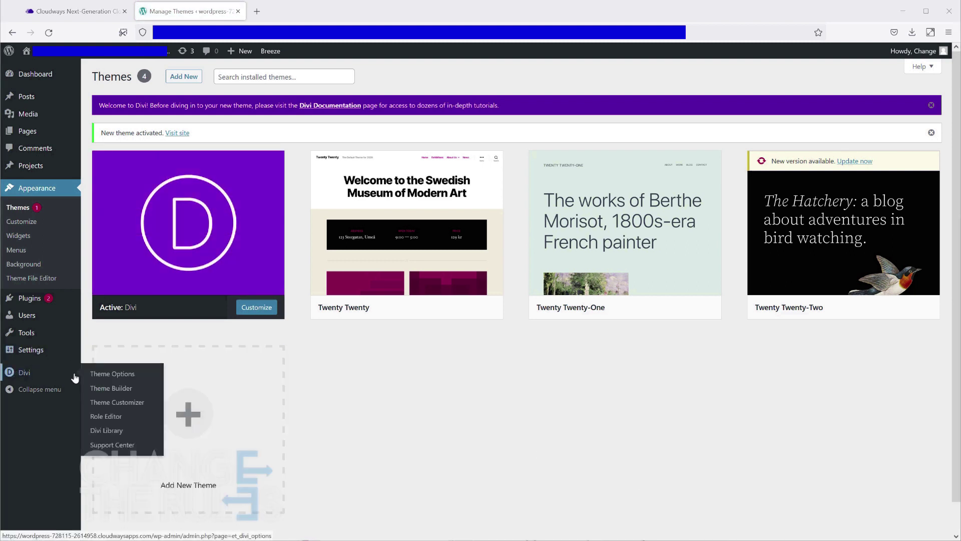
Open Divi's Theme Options and show its Updates tab
click(116, 381)
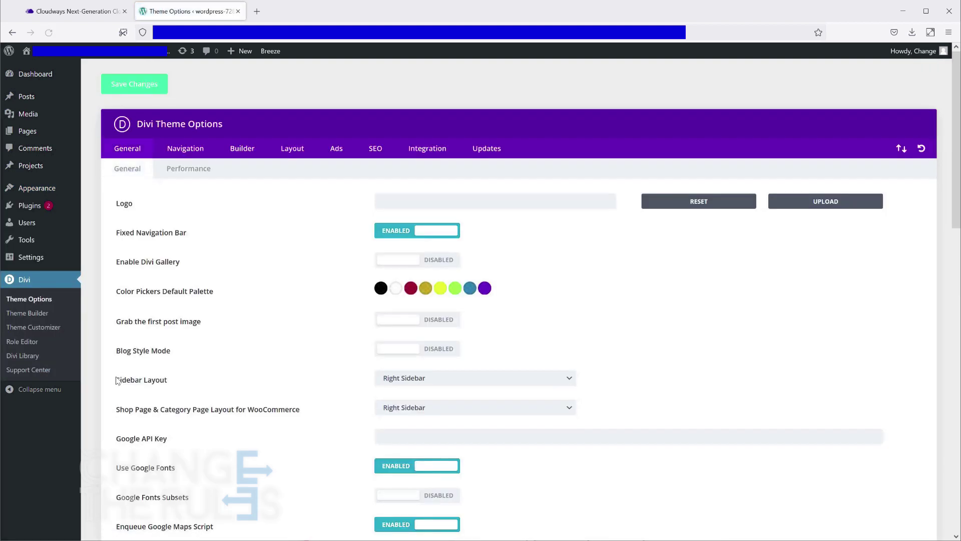
click(487, 150)
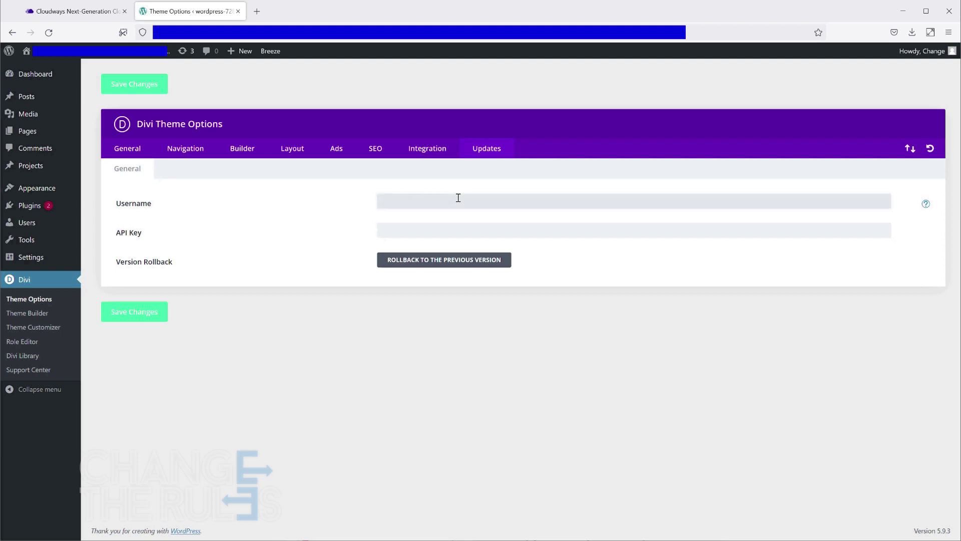
Enter the account username and paste the API key copied from Notepad
key(ctrl+v)
key(alt+Tab)
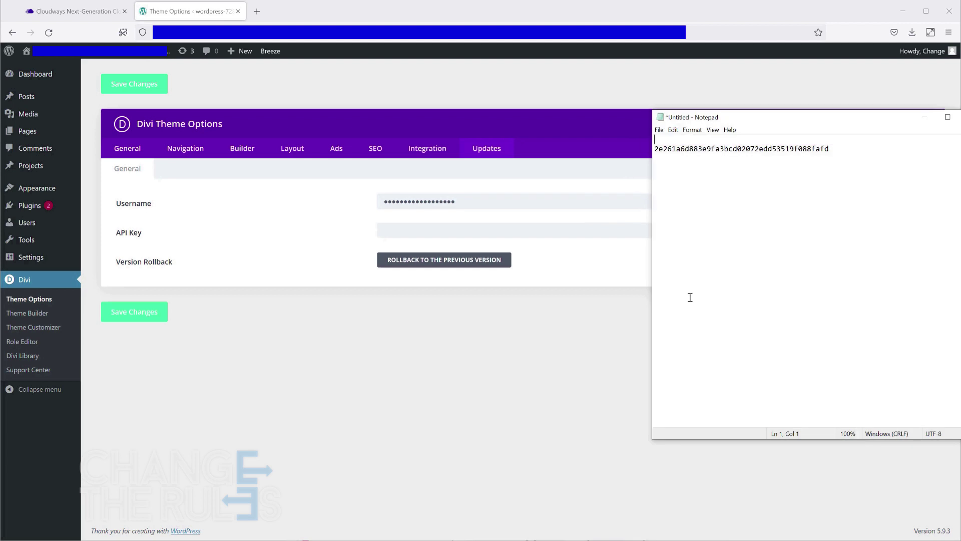
double_click(801, 151)
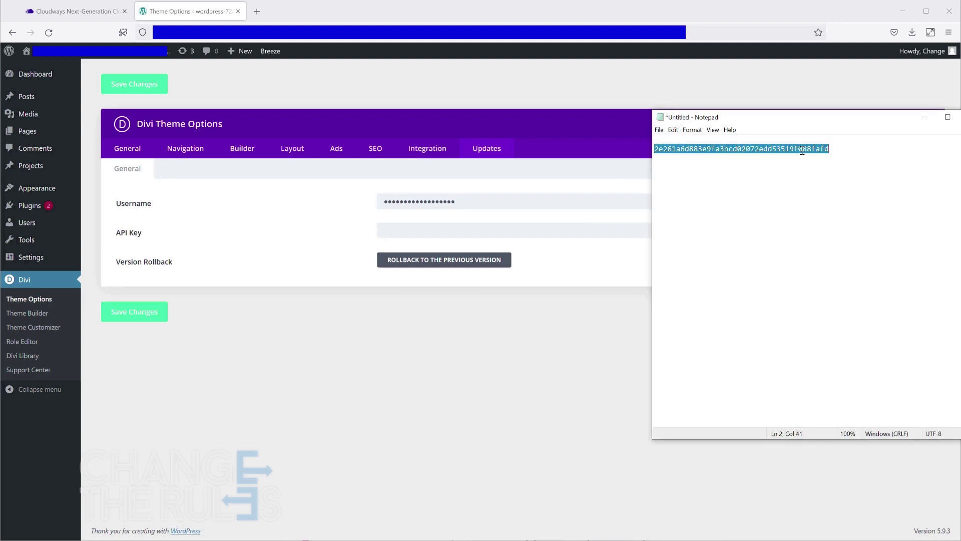
click(533, 228)
key(ctrl+v)
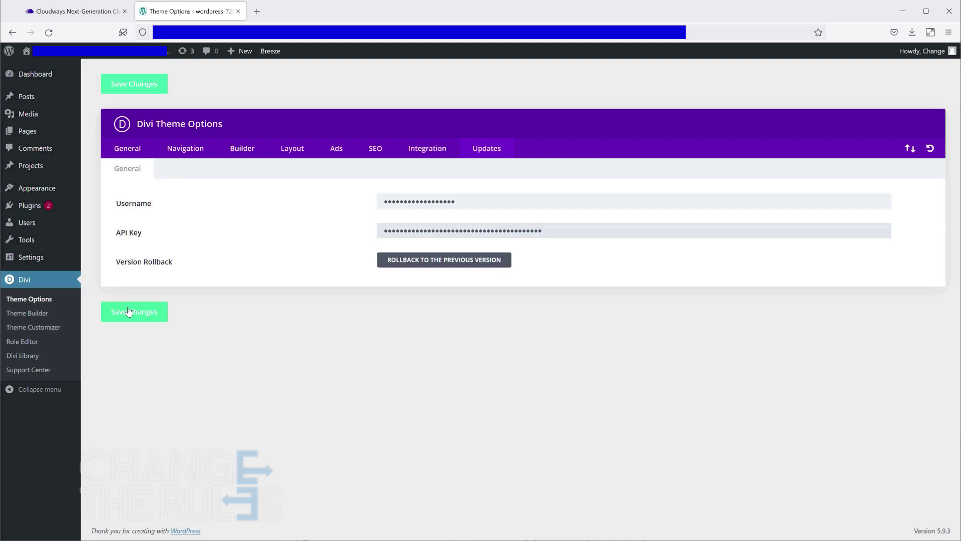
Save Divi's update settings, decline Firefox's password prompt and reopen Theme Options
click(127, 312)
click(306, 159)
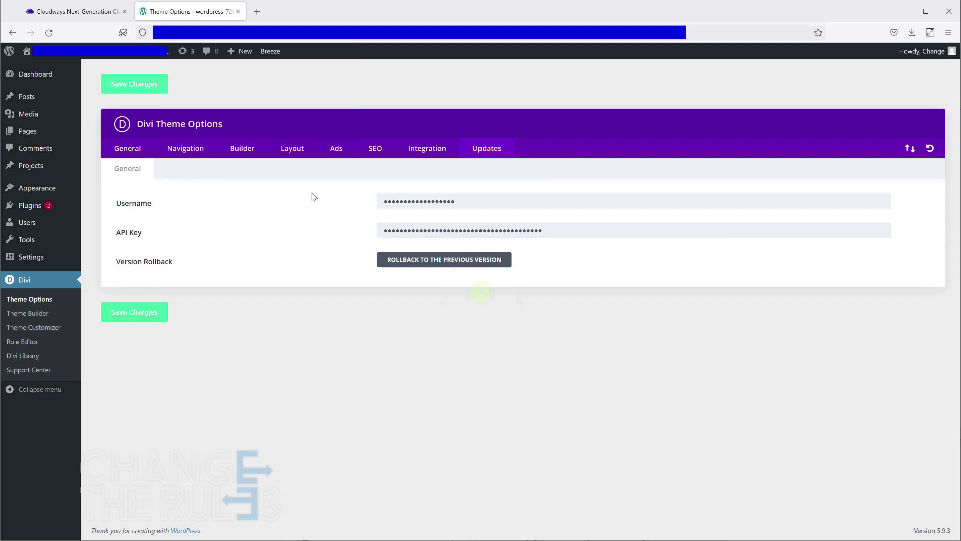
click(41, 284)
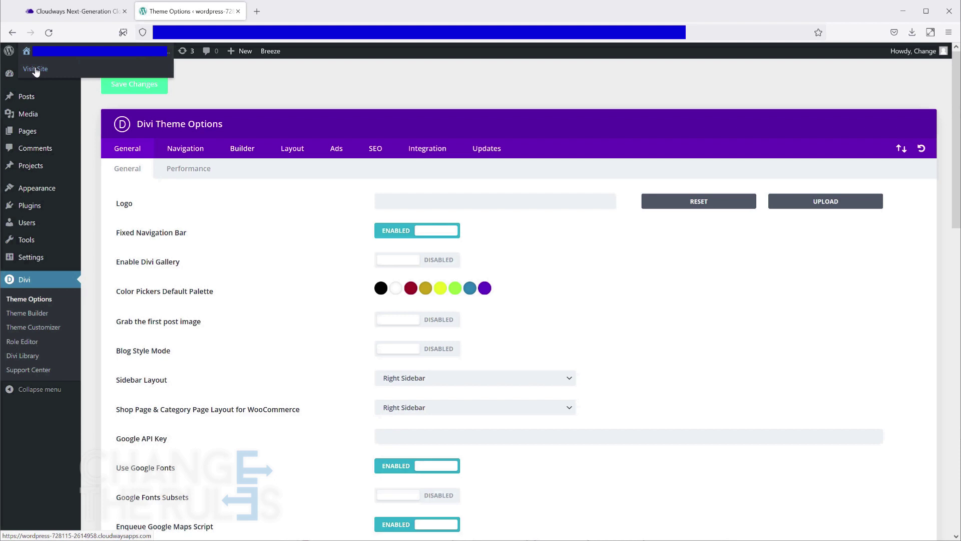
View the live site's homepage with the Divi theme in a new tab
middle_click(36, 69)
click(295, 13)
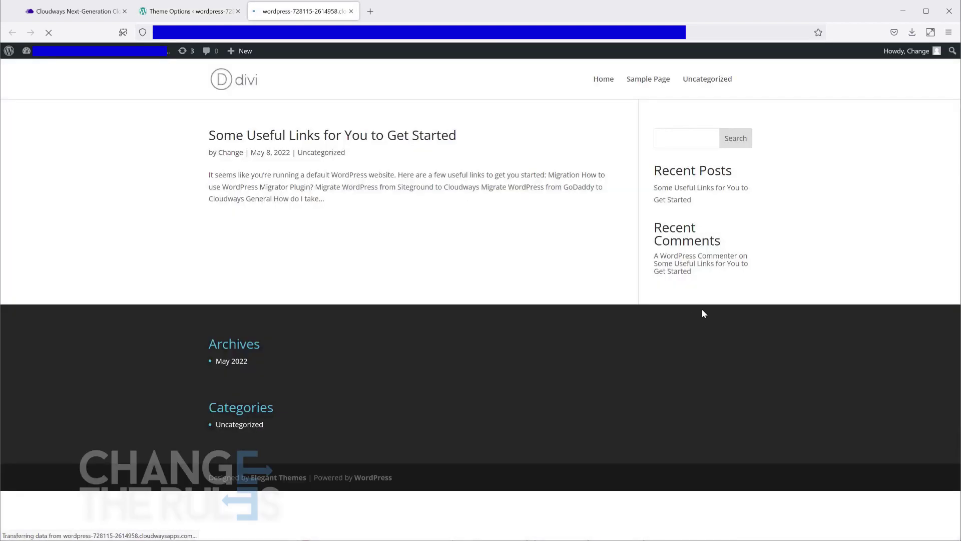